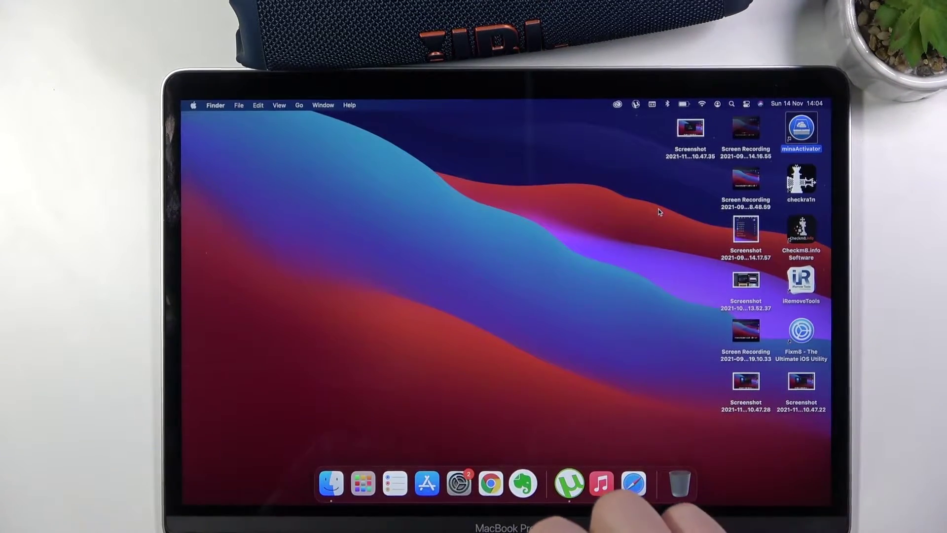
# - Connect the JBL Charge 5 speaker from the Devices list in Bluetooth preferences
pyautogui.click(668, 105)
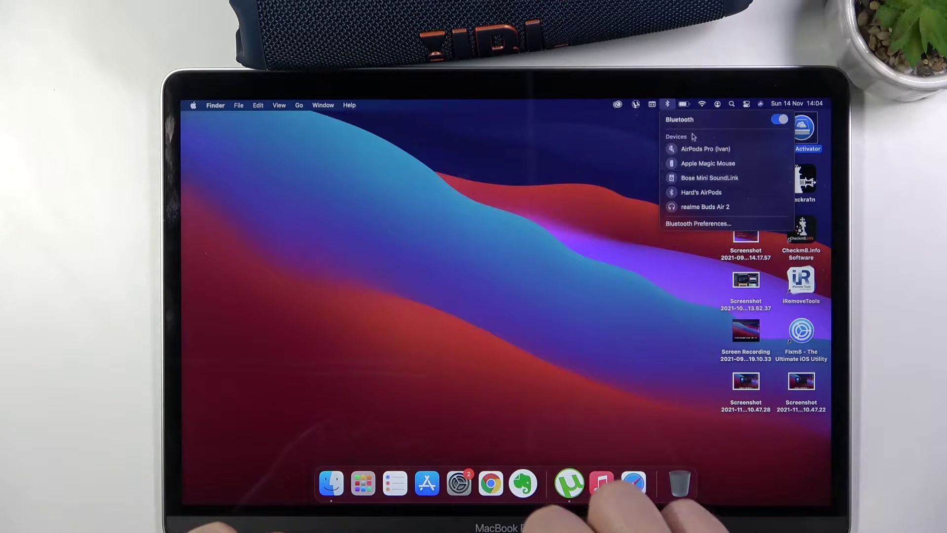
pyautogui.click(698, 224)
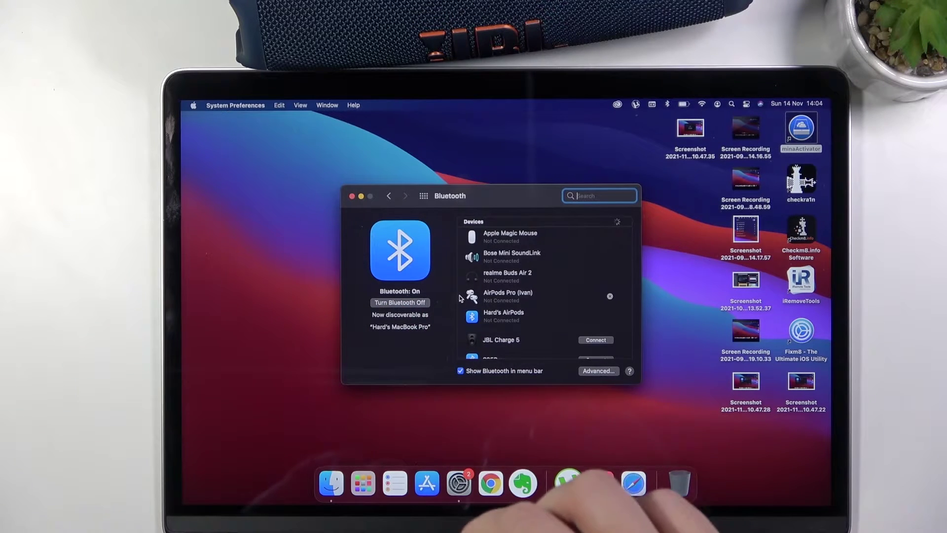
pyautogui.scroll(-2, 520, 304)
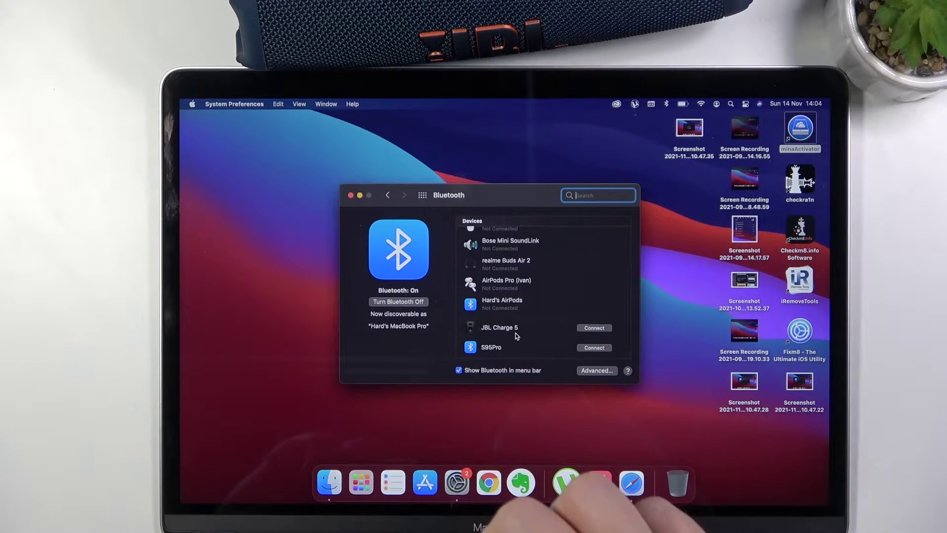
pyautogui.click(594, 327)
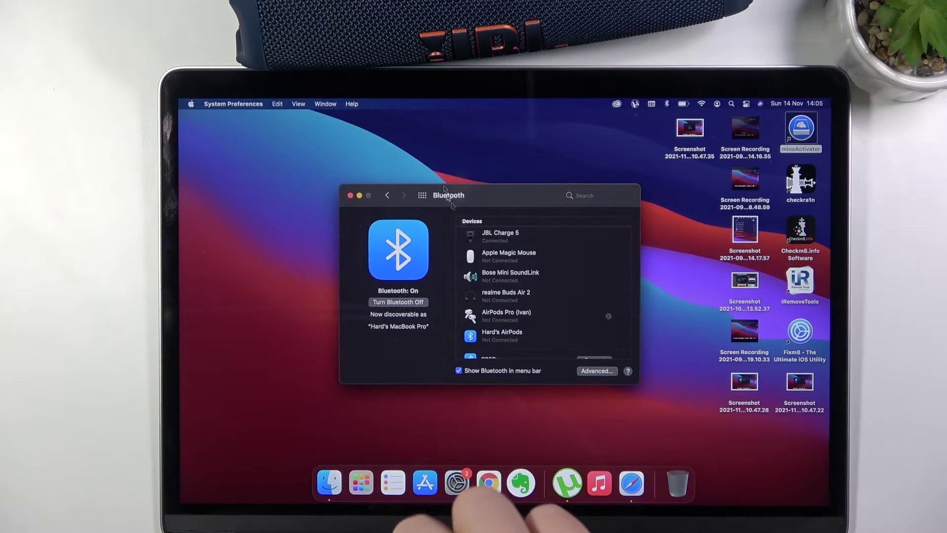
# - Launch Chrome with the first profile and reach YouTube through a Google search for 'youtube'
pyautogui.click(489, 483)
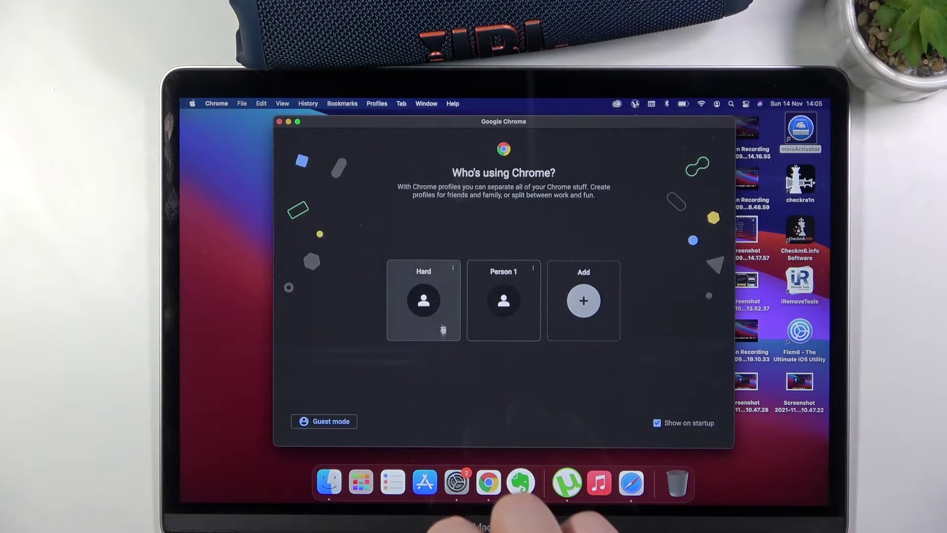
pyautogui.click(424, 301)
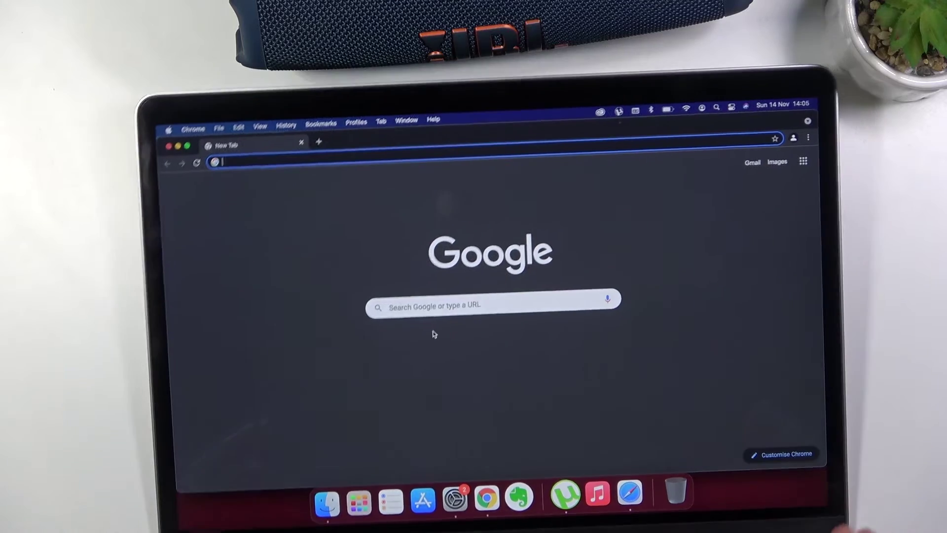
pyautogui.write('y')
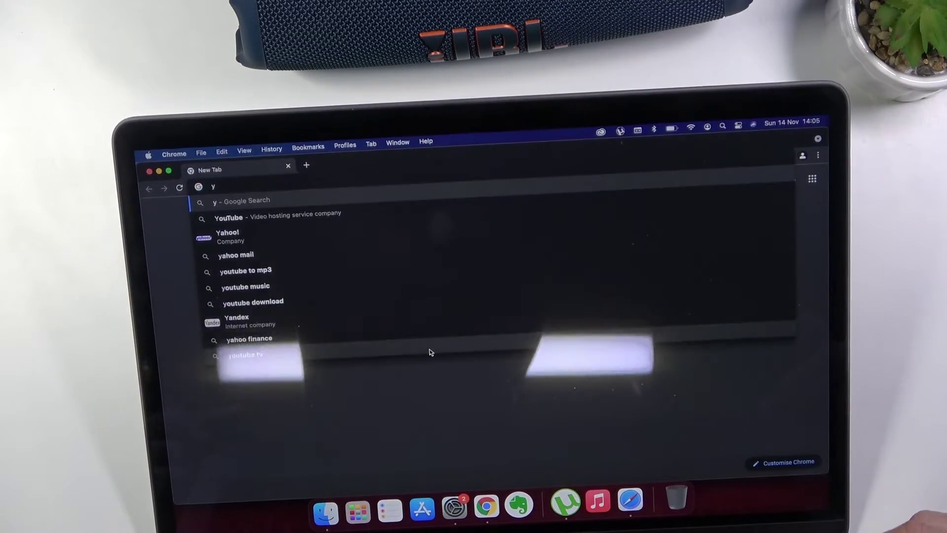
pyautogui.write('outube')
pyautogui.press('Return')
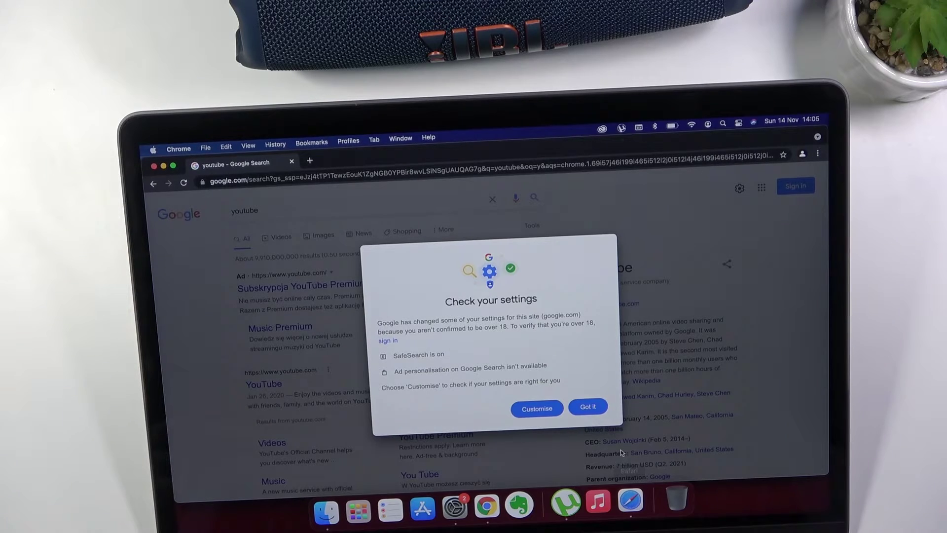
pyautogui.click(589, 406)
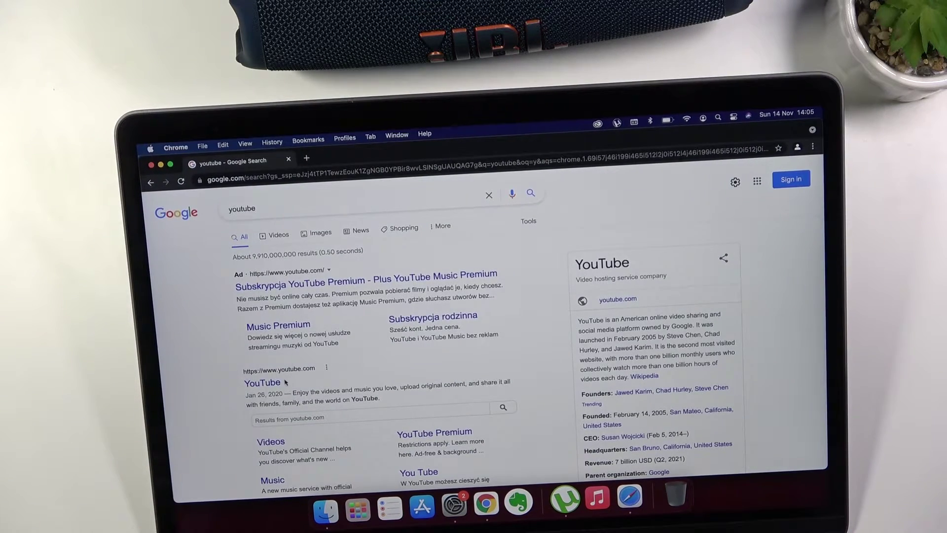
pyautogui.click(263, 383)
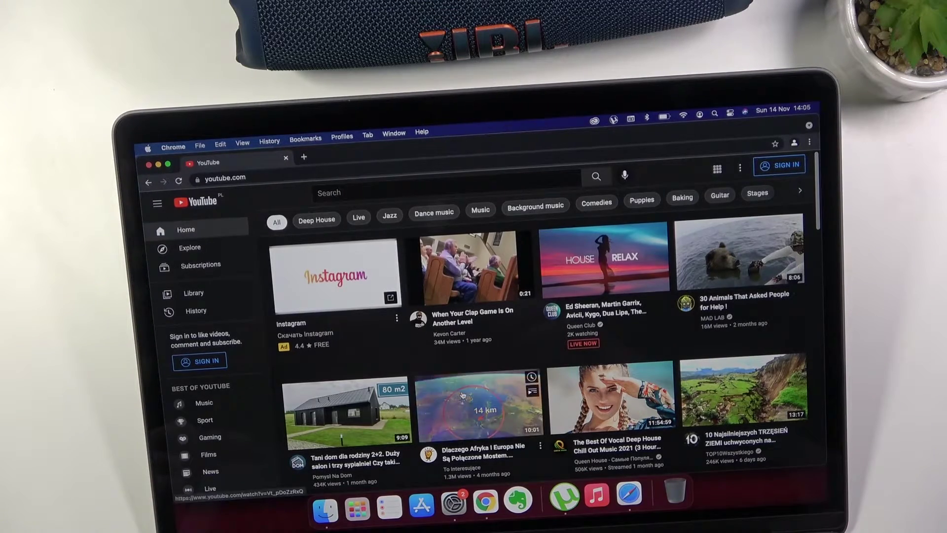
pyautogui.moveTo(740, 252)
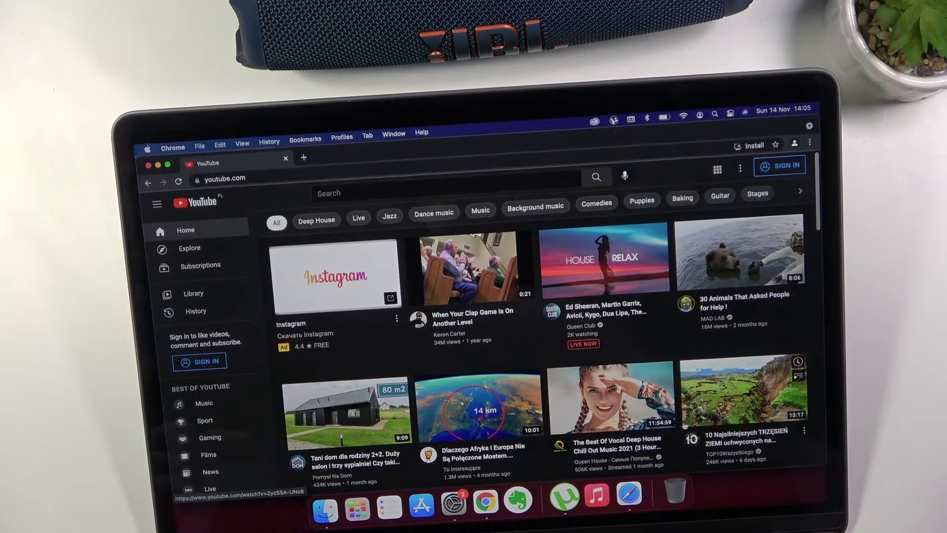
# - Start the '30 Animals That Asked People for Help !' video and skip its ad
pyautogui.click(720, 255)
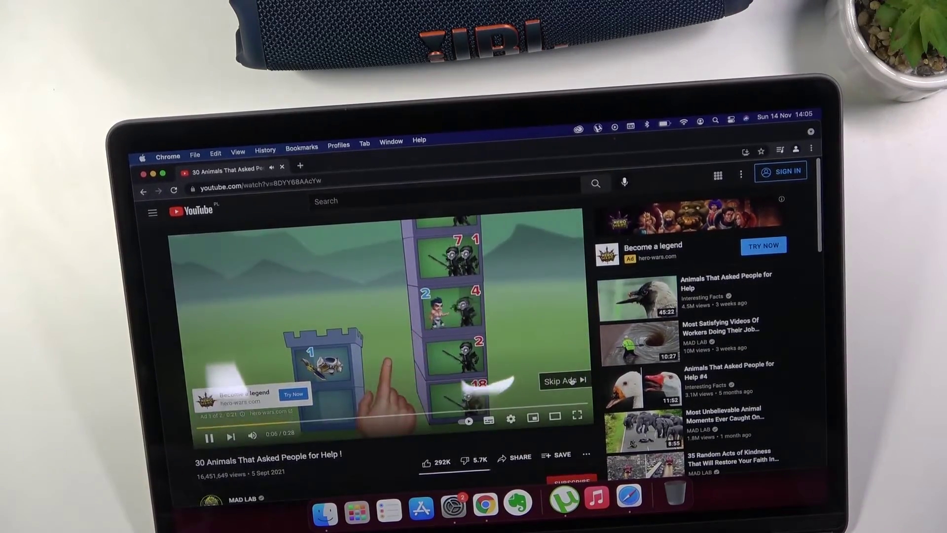
pyautogui.click(565, 381)
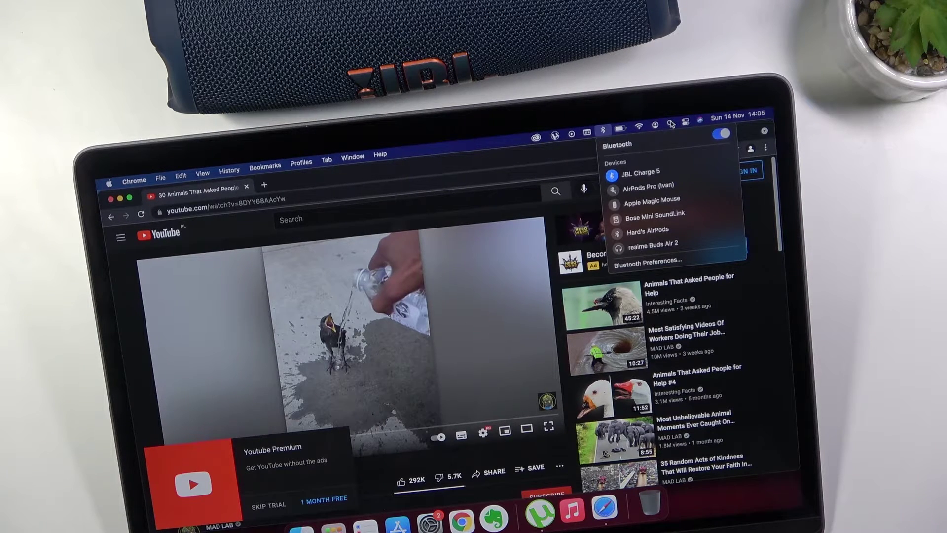
# - Open the Sound pane through Spotlight and confirm JBL Charge 5 is the output device
pyautogui.click(671, 124)
pyautogui.click(571, 135)
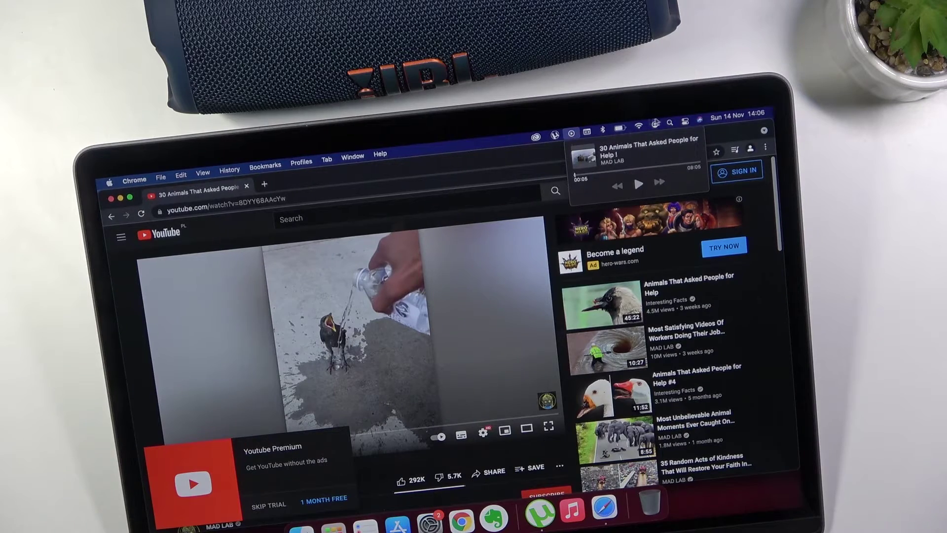
pyautogui.click(668, 124)
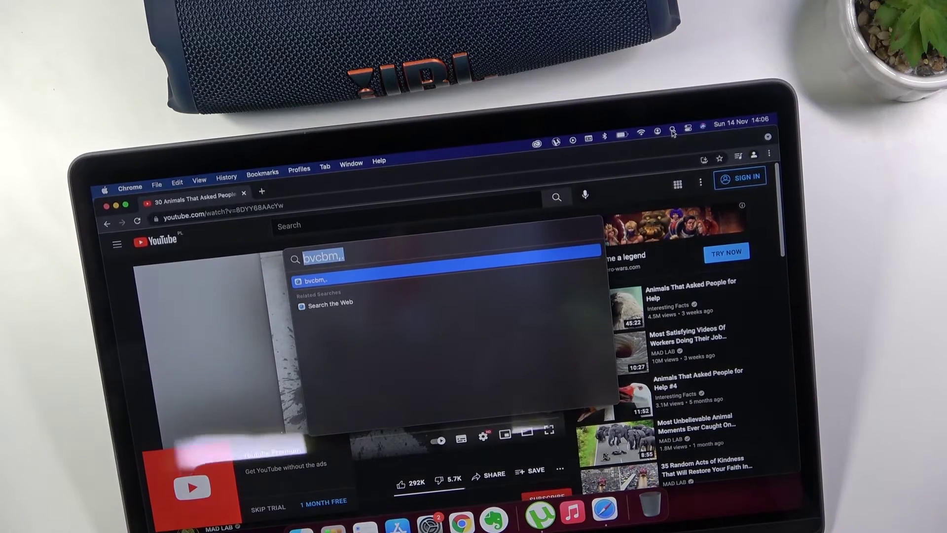
pyautogui.write('so')
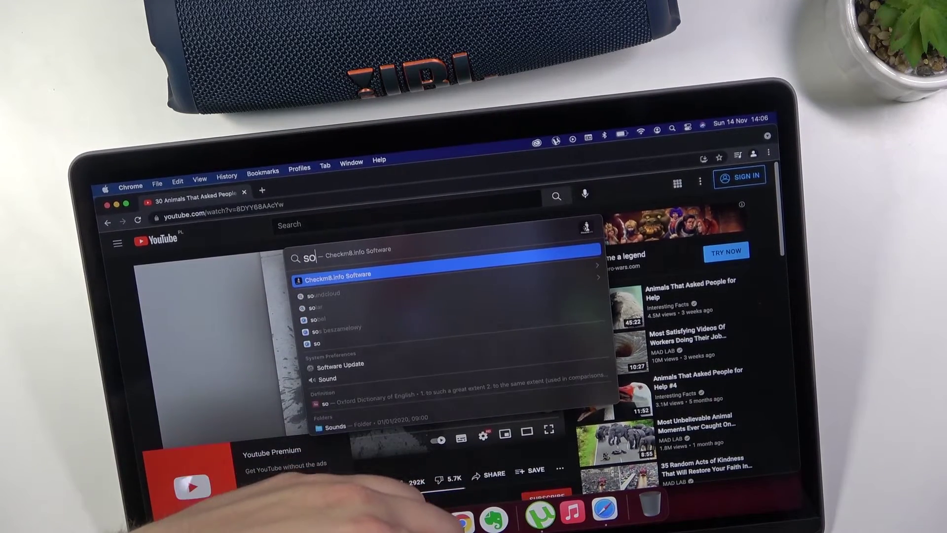
pyautogui.write('und')
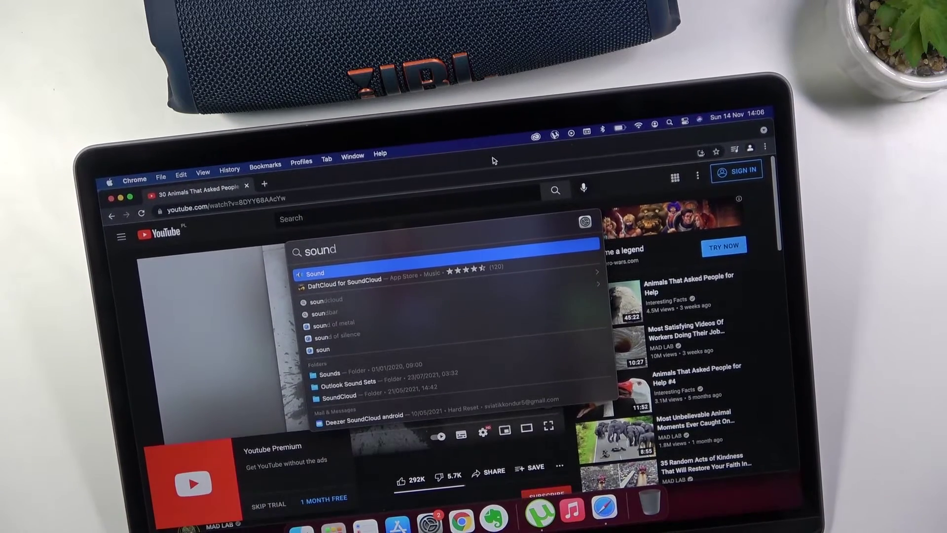
pyautogui.click(373, 267)
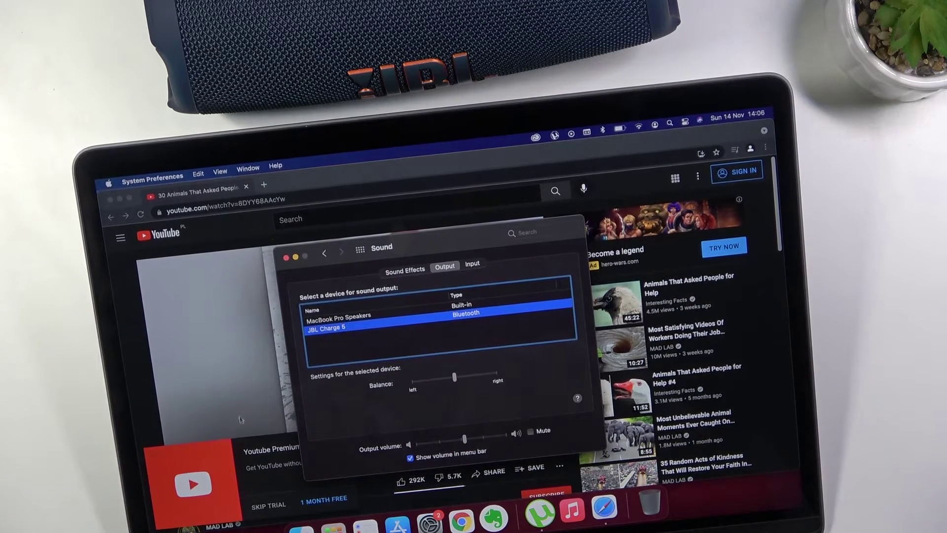
# - Skip the Premium trial, pause the video at 0:08, and reshow the Sound Output tab
pyautogui.click(282, 505)
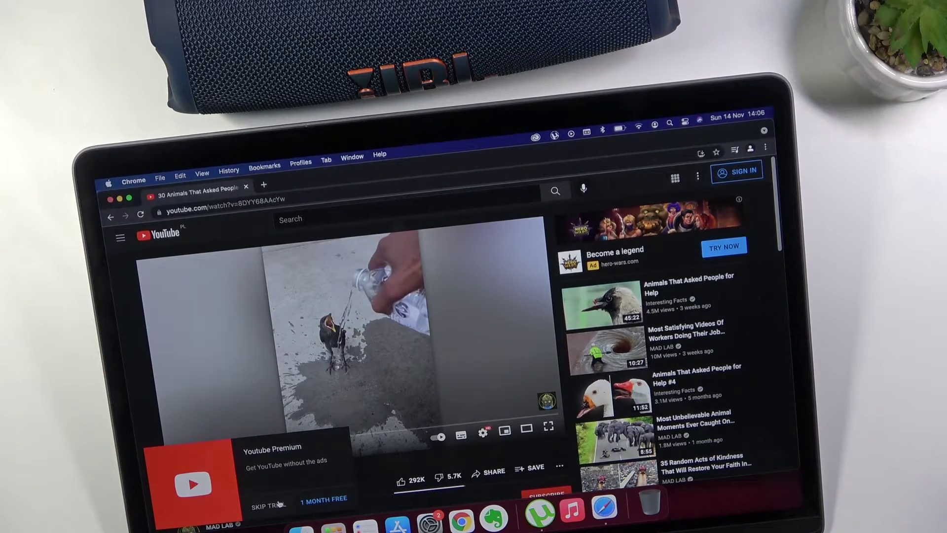
pyautogui.click(279, 503)
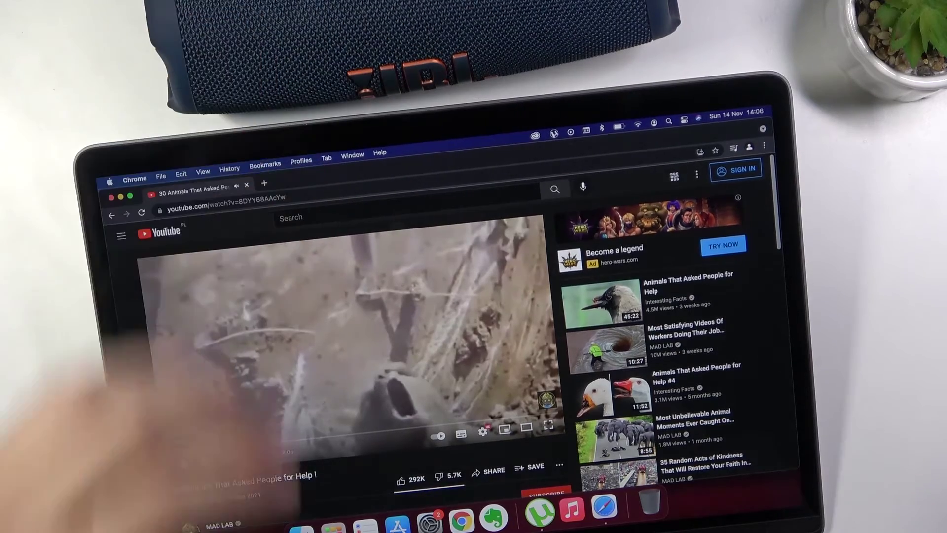
pyautogui.press('k')
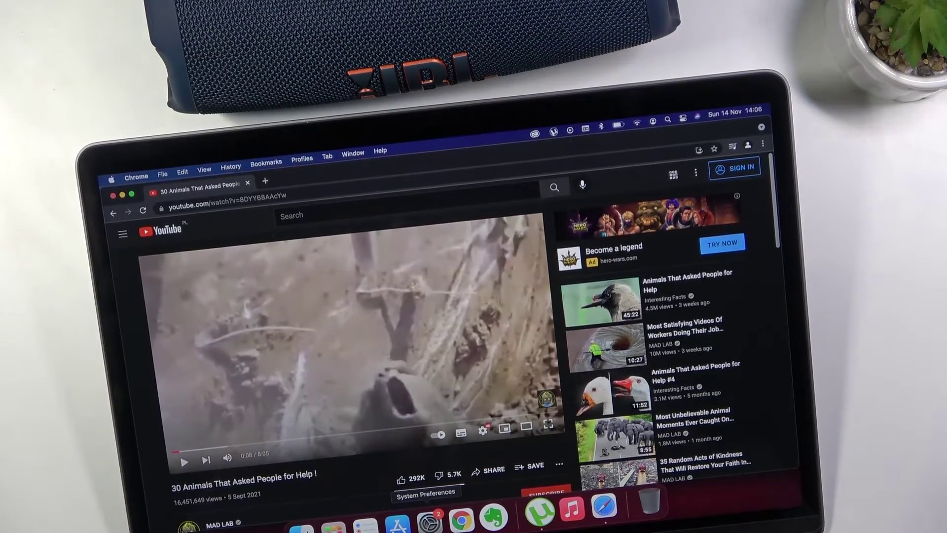
pyautogui.click(431, 522)
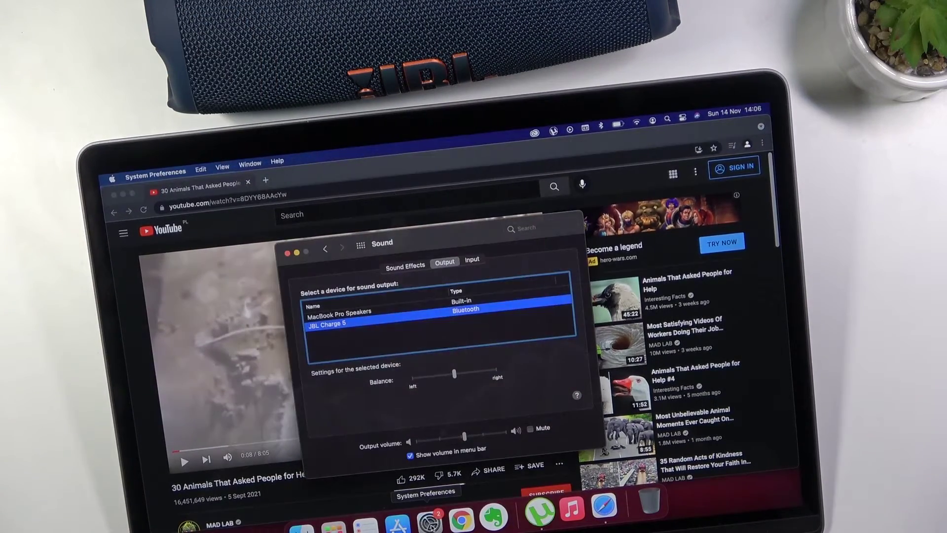